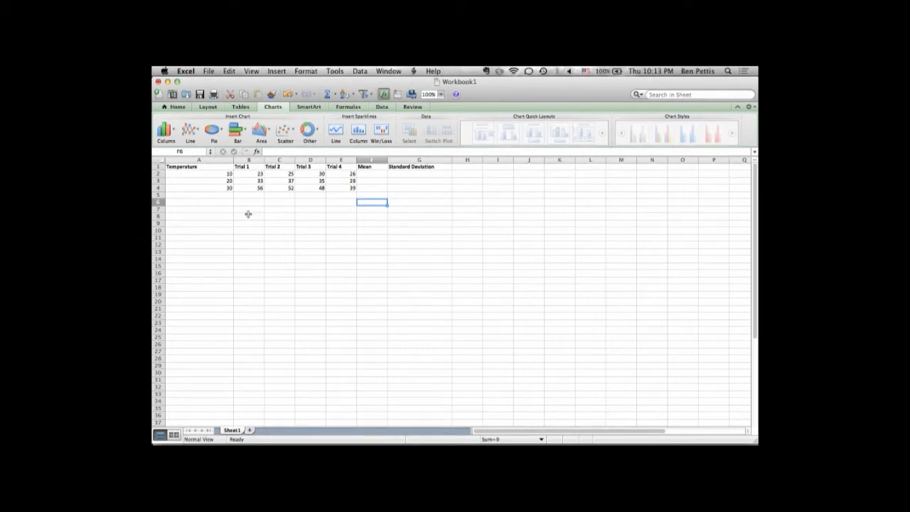
Examine the data table, its column headings and the temperature values in column A.
left_click_drag(200, 175, 336, 189)
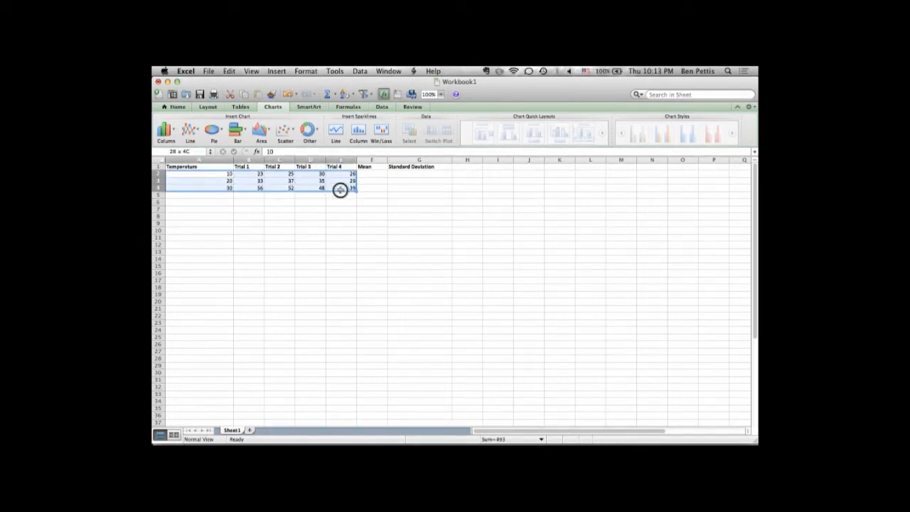
left_click(339, 252)
left_click_drag(200, 169, 441, 166)
left_click(248, 209)
left_click(207, 167)
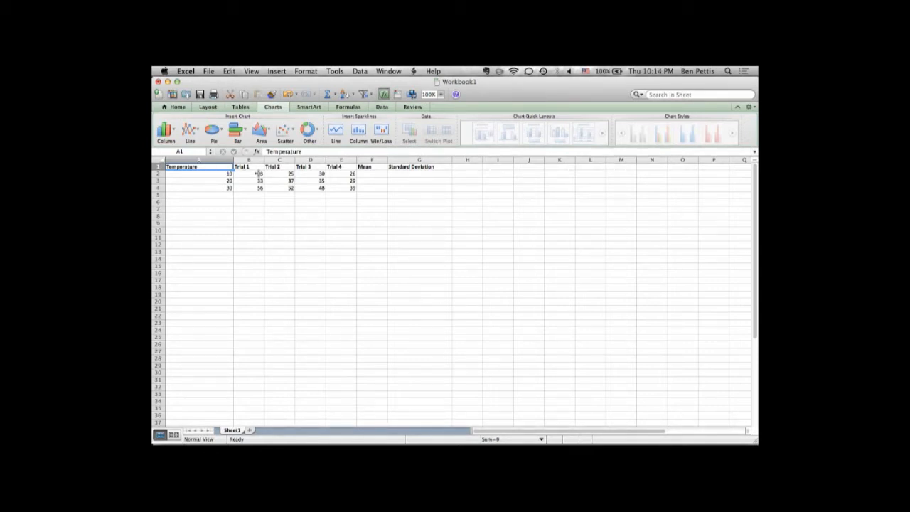
key("Down")
key("Down")
key("Down")
key("Down")
key("Down")
key("Down")
key("Up")
key("Up")
key("Up")
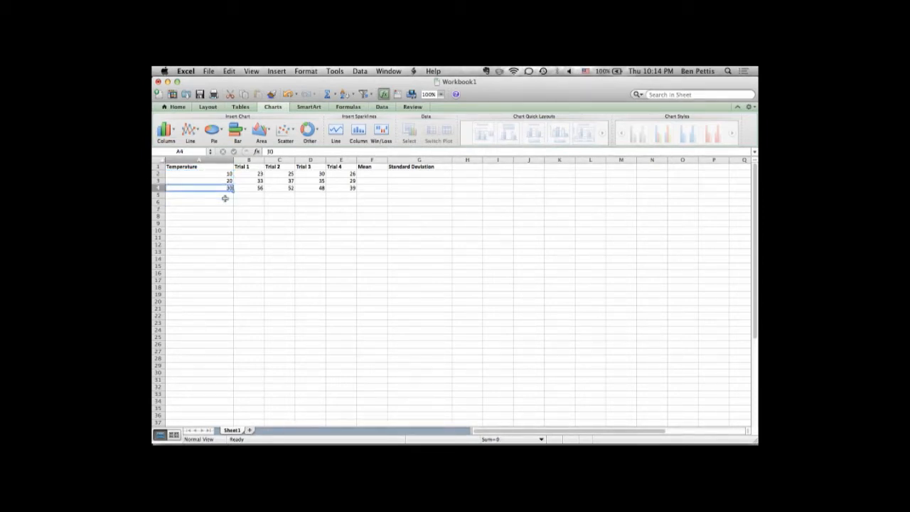
key("Up")
key("Up")
key("Up")
Examine the Trial 1 to Trial 4 headings and their measurements for each temperature in columns B to E.
left_click_drag(250, 166, 349, 183)
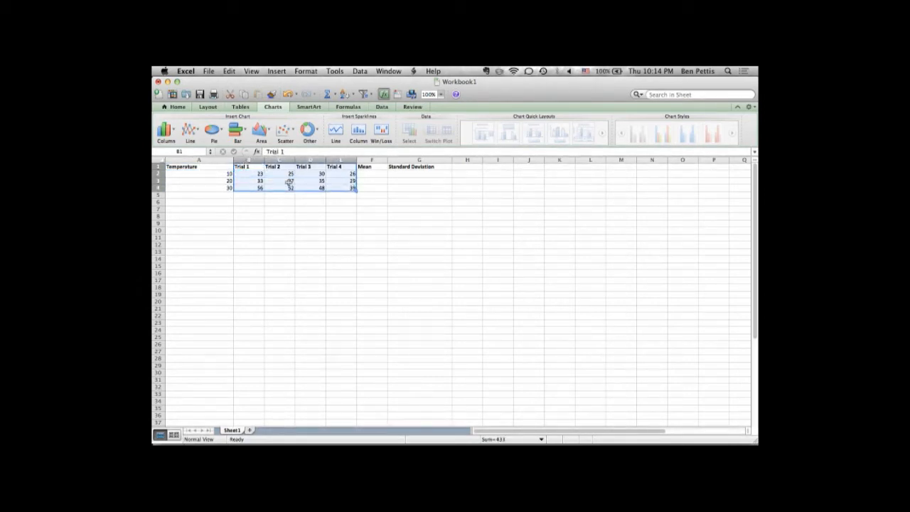
left_click(253, 173)
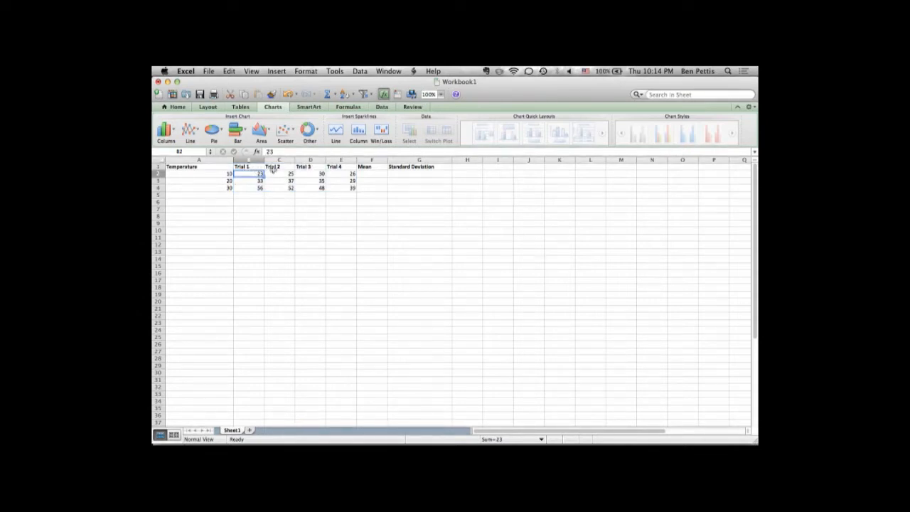
left_click(272, 168)
key("Right")
key("Right")
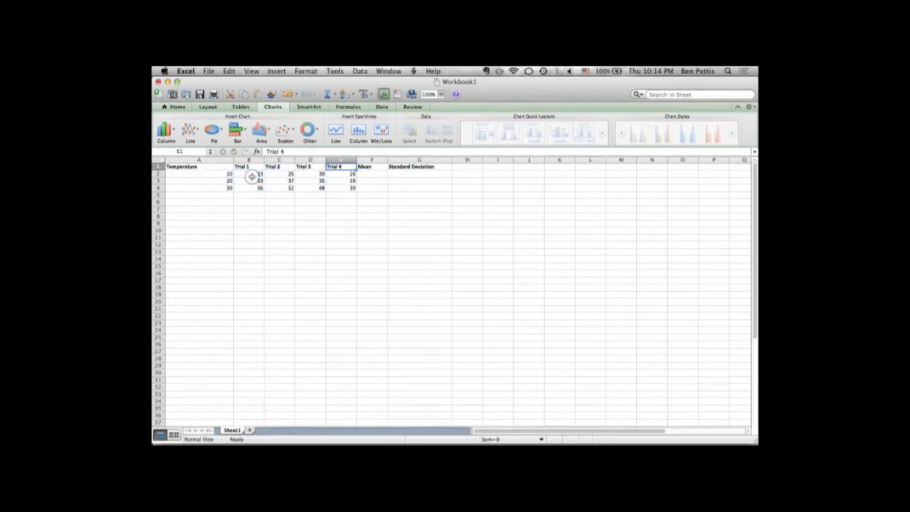
left_click(251, 177)
key("Down")
key("Right")
key("Up")
key("Right")
key("Right")
key("Down")
key("Left")
key("Left")
key("Left")
key("Left")
key("Down")
key("Right")
key("Right")
key("Right")
key("Right")
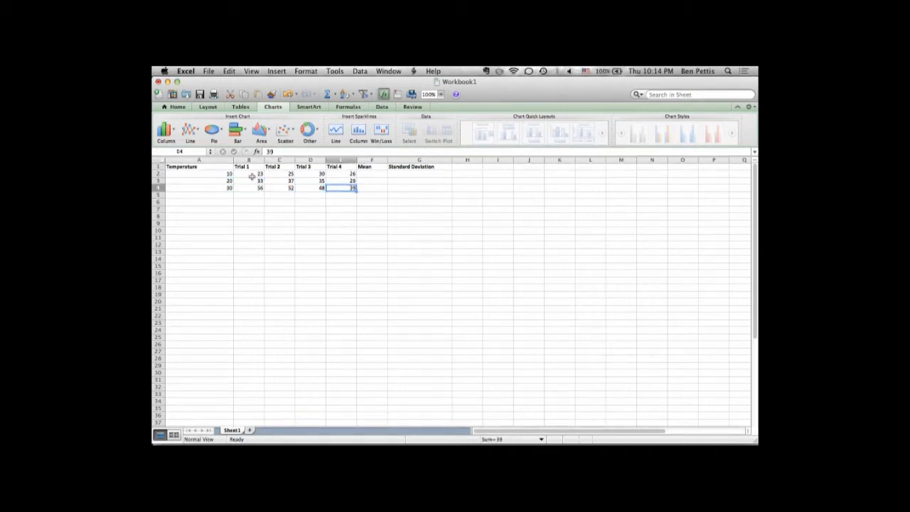
left_click(264, 271)
Calculate the mean of the four trials at temperature 10 in F2 with =average(B2:E2).
left_click(368, 174)
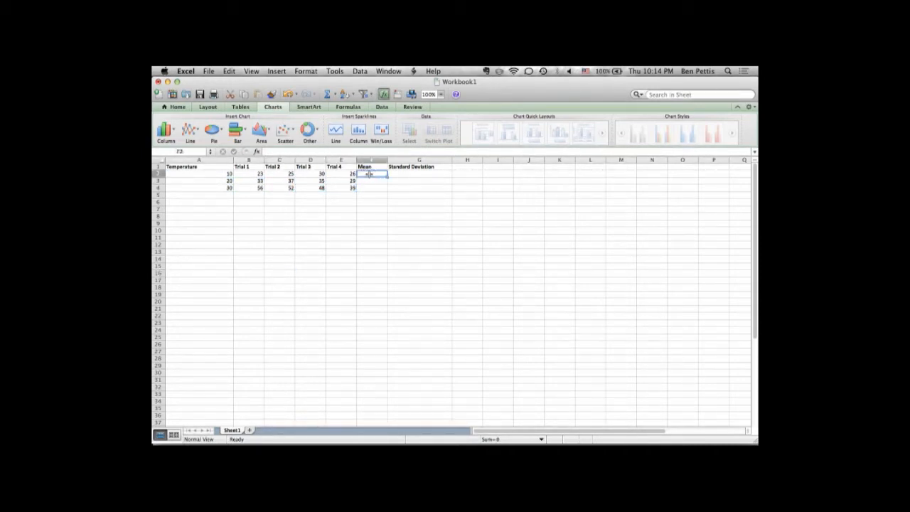
left_click(365, 166)
left_click(367, 173)
type("=")
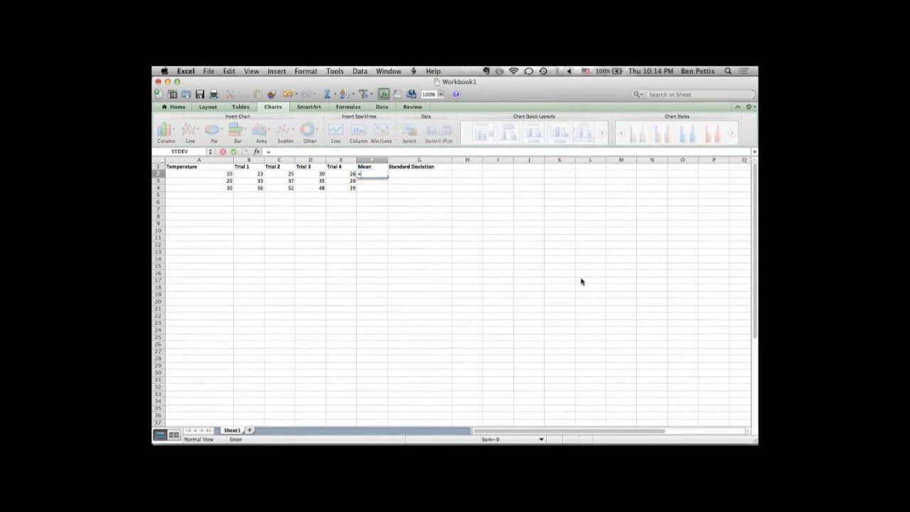
type("average")
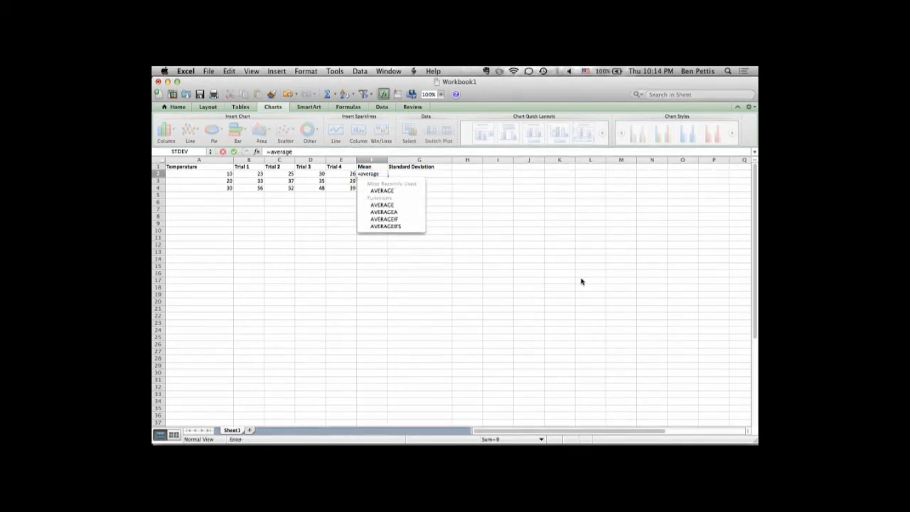
type("(")
left_click_drag(253, 174, 337, 175)
type(")")
key("Return")
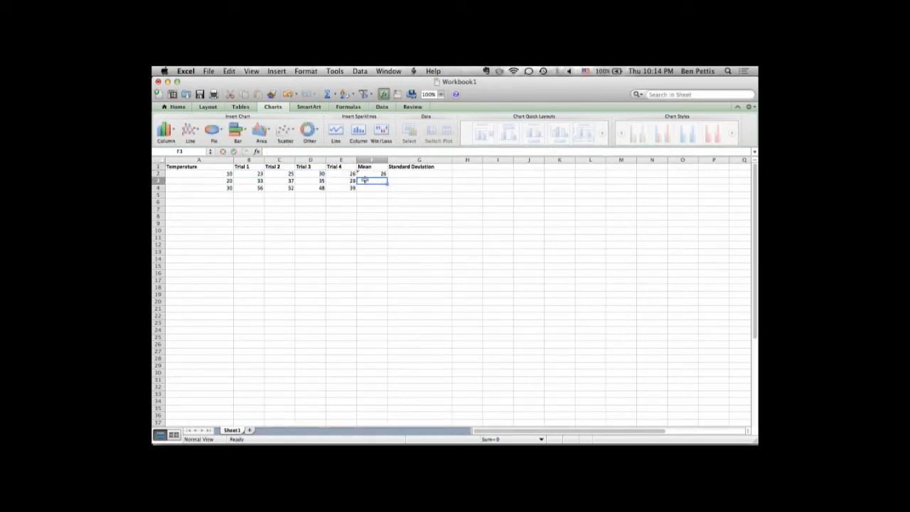
Calculate the mean at temperature 20 in F3 with =average(B3:E3) and fill the formula down to F4.
type("=avera")
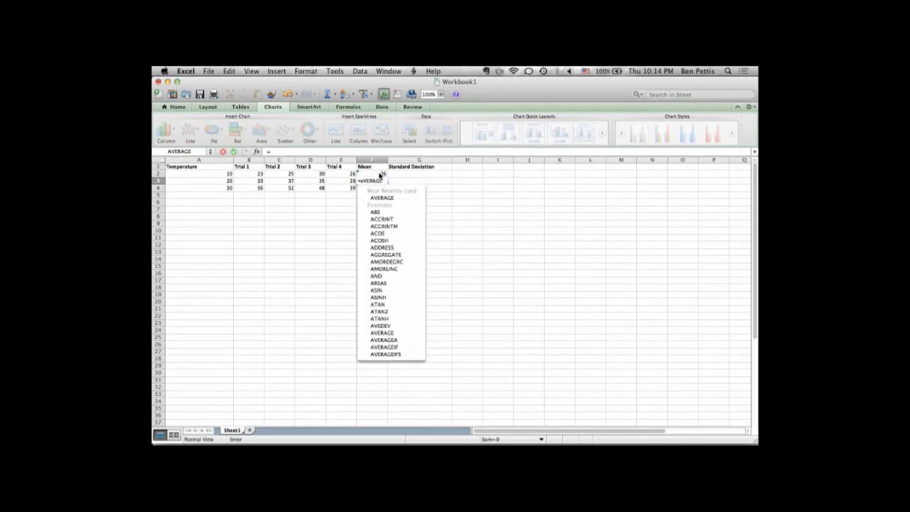
type("ge(")
left_click_drag(249, 180, 338, 180)
key("Return")
left_click(381, 181)
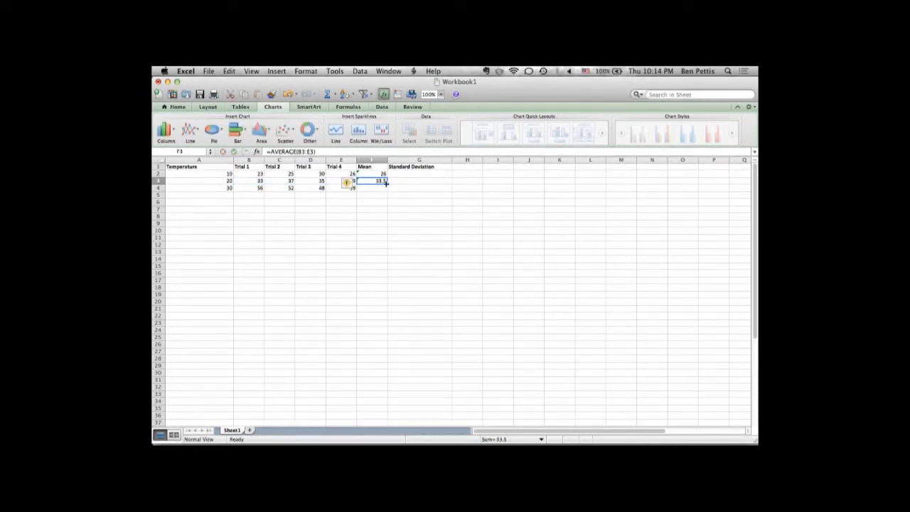
left_click_drag(386, 184, 389, 192)
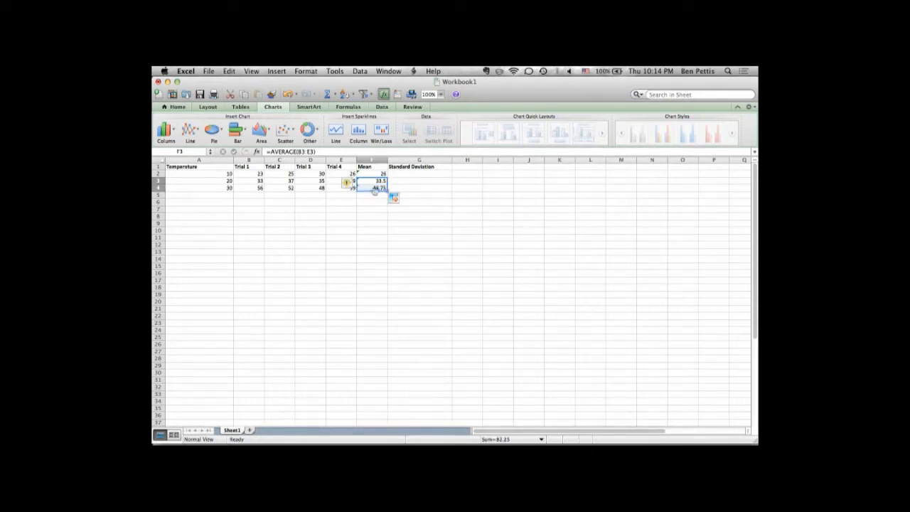
Calculate the standard deviation of the four trials at temperature 10 in G2 with =stdev(B2:E2).
left_click(417, 174)
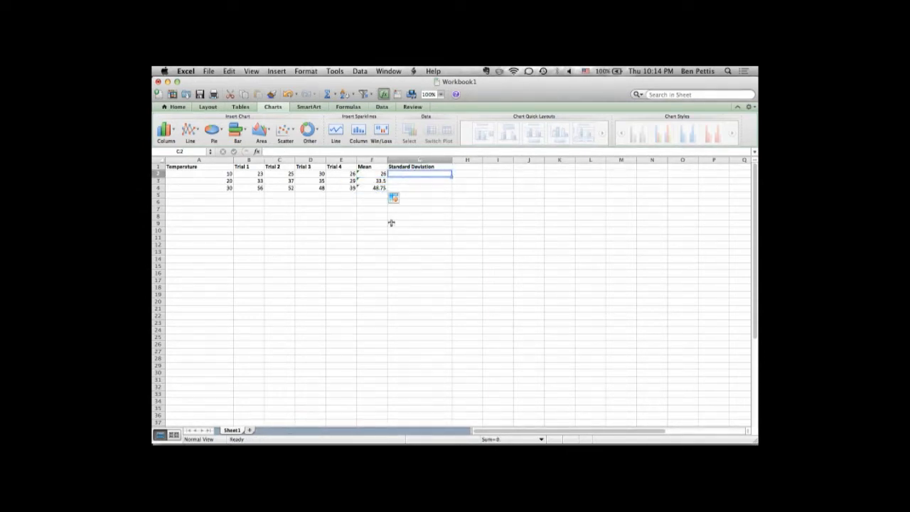
left_click(412, 180)
left_click(410, 174)
type("=")
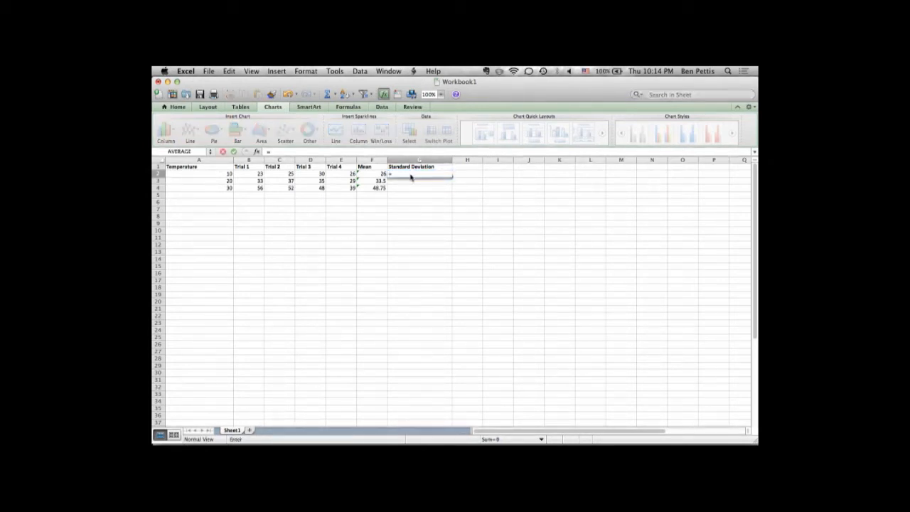
type("stdev")
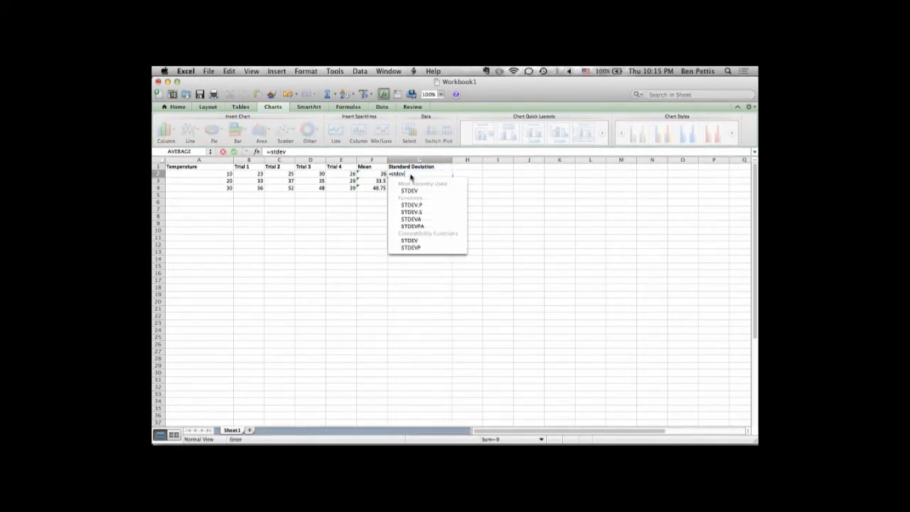
type("(")
left_click_drag(245, 173, 340, 173)
key("Return")
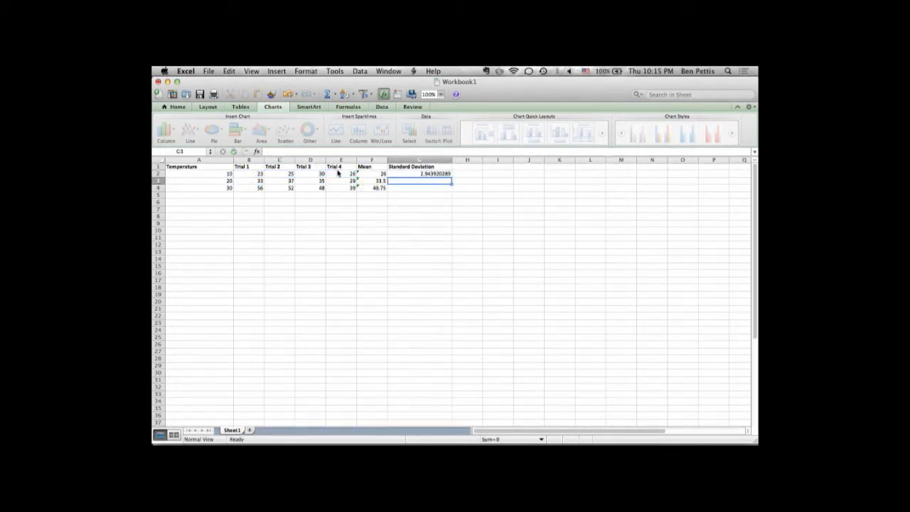
Fill the standard deviation formula from G2 down to G4.
left_click(449, 174)
left_click_drag(450, 176, 450, 189)
left_click(398, 215)
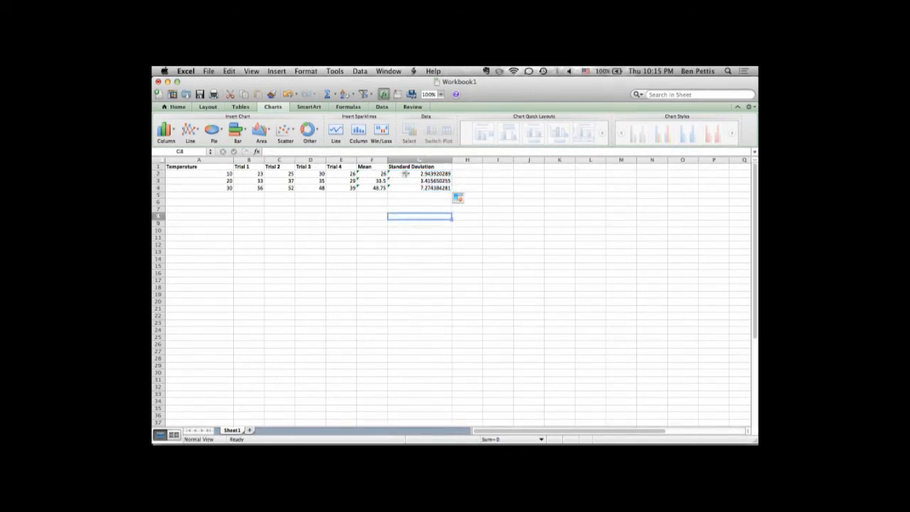
left_click(267, 235)
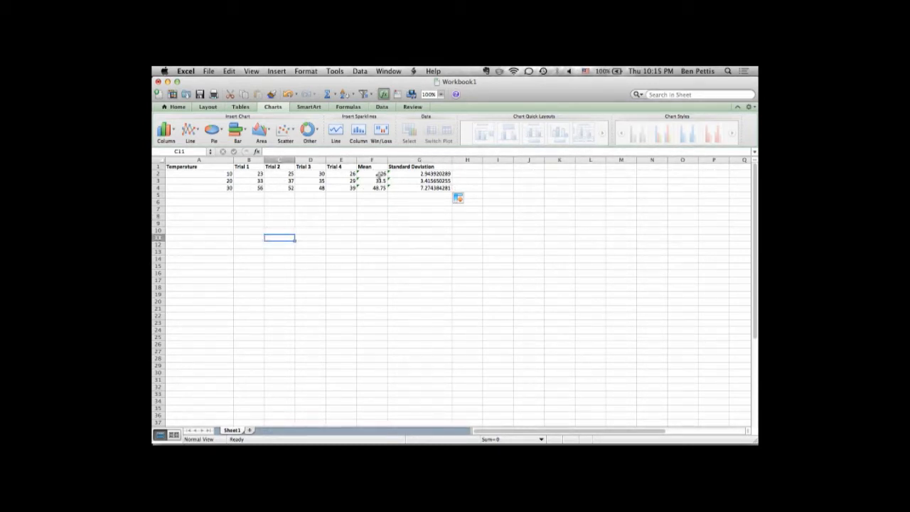
Insert a markers-only scatter chart of the mean values in F2:F4 and place it below the table.
left_click_drag(380, 174, 378, 187)
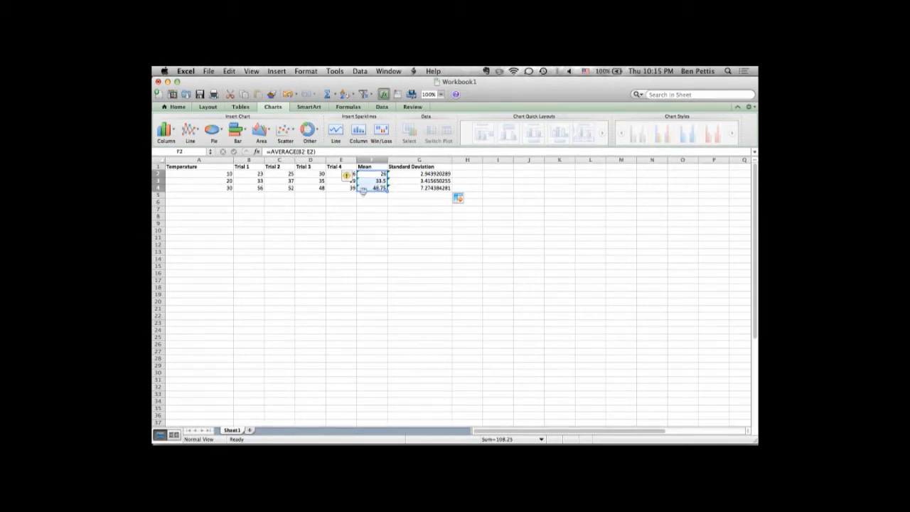
left_click(372, 216)
left_click_drag(367, 173, 370, 188)
left_click(286, 135)
left_click(248, 178)
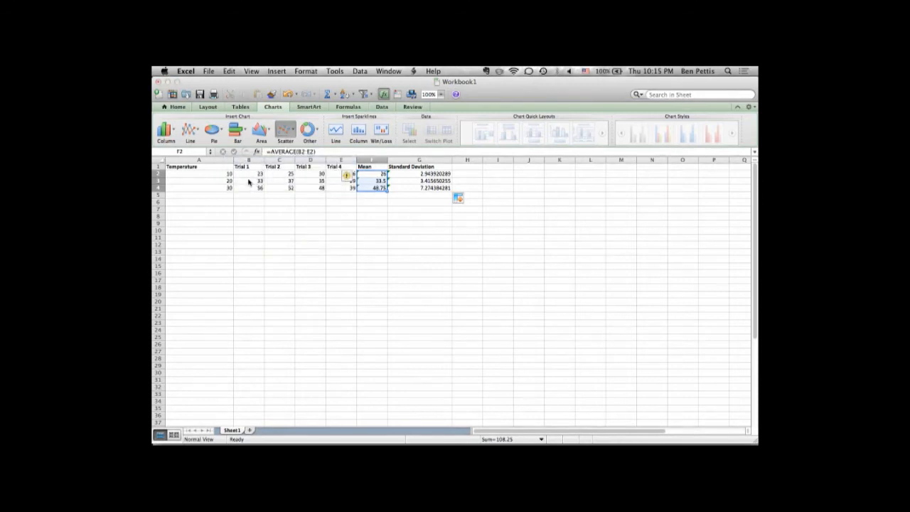
left_click_drag(431, 248, 450, 220)
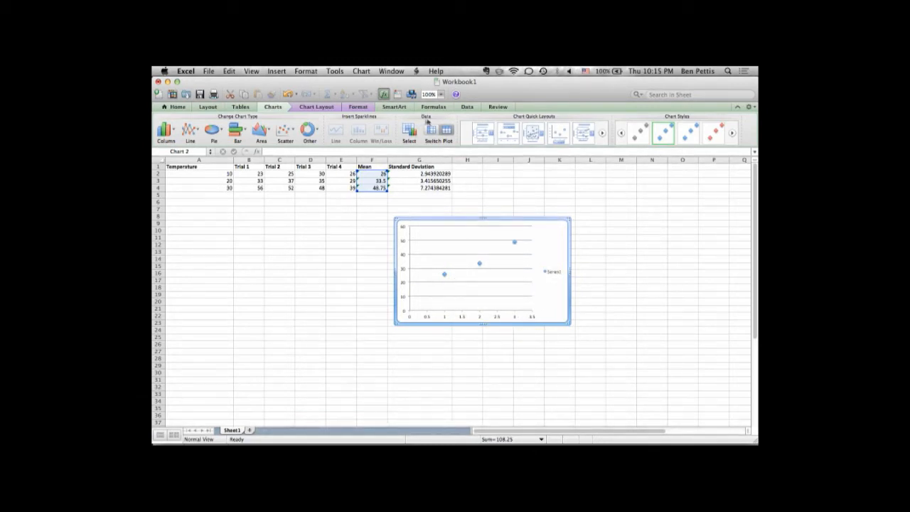
Set the chart series' X values to the temperatures in Sheet1 A2:A4.
left_click(409, 135)
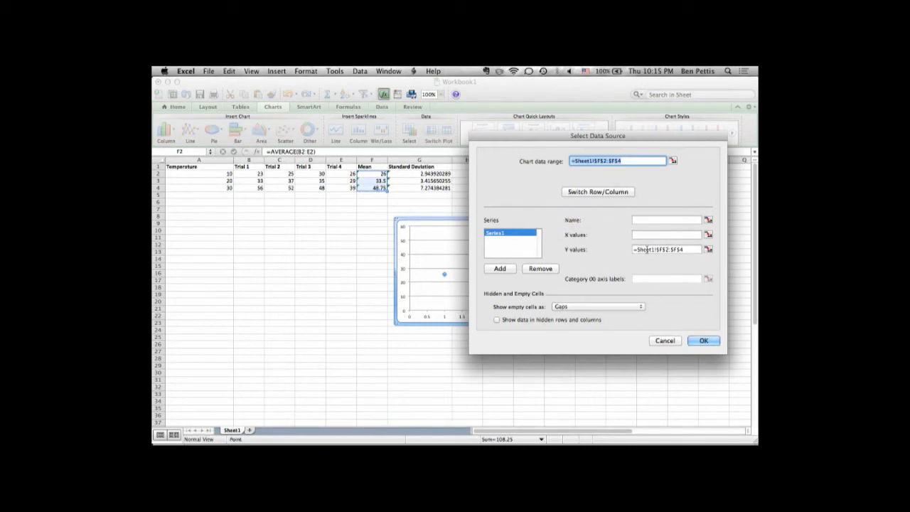
left_click(646, 249)
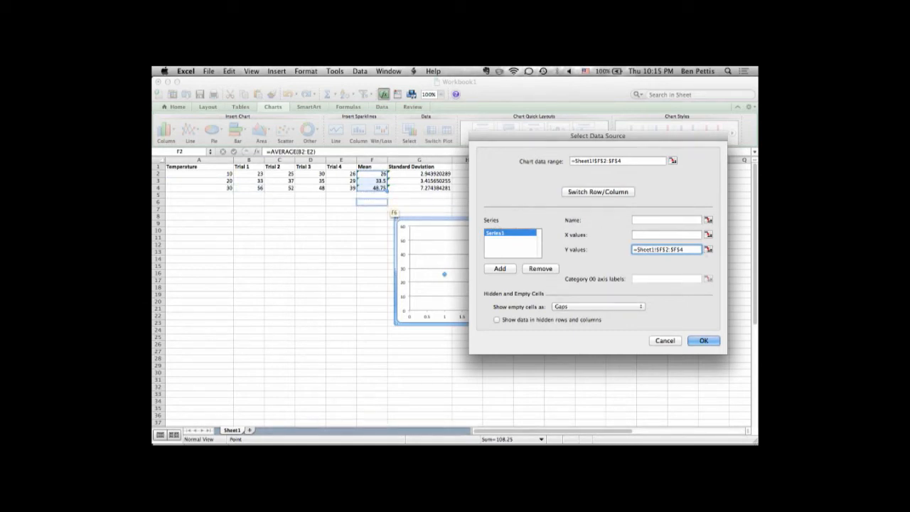
left_click(634, 234)
left_click(708, 234)
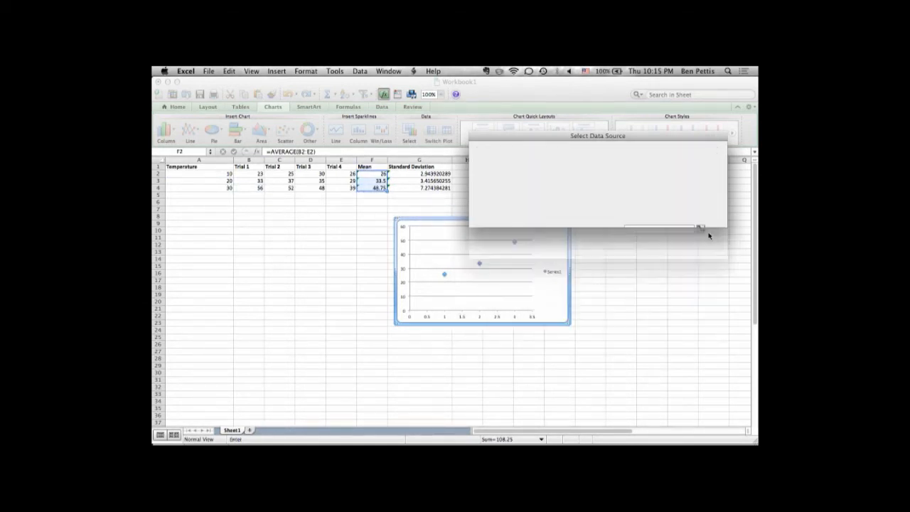
left_click_drag(223, 174, 223, 189)
left_click(721, 147)
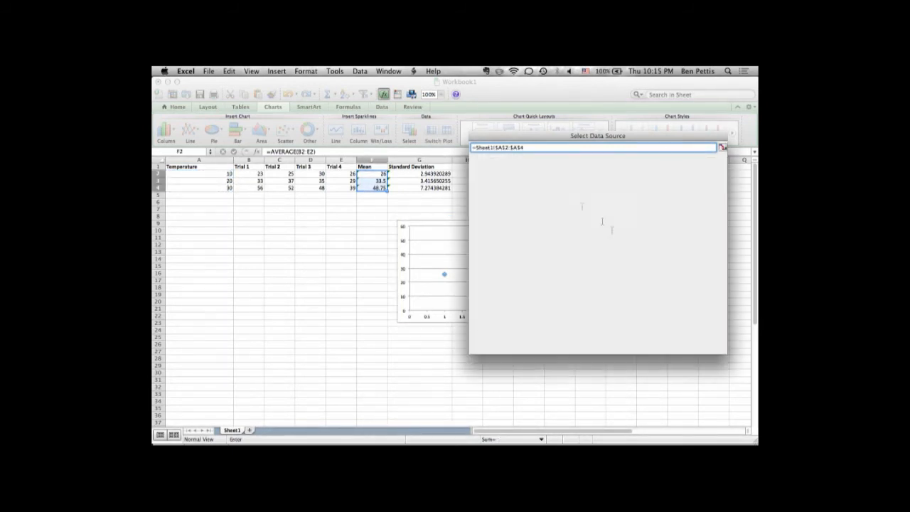
left_click(701, 340)
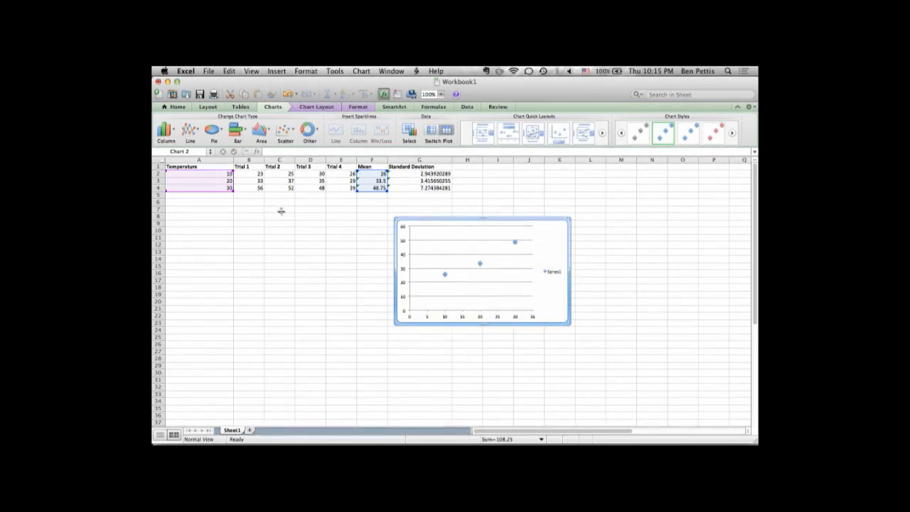
Move the scatter chart to a new sheet named Chart1.
right_click(549, 309)
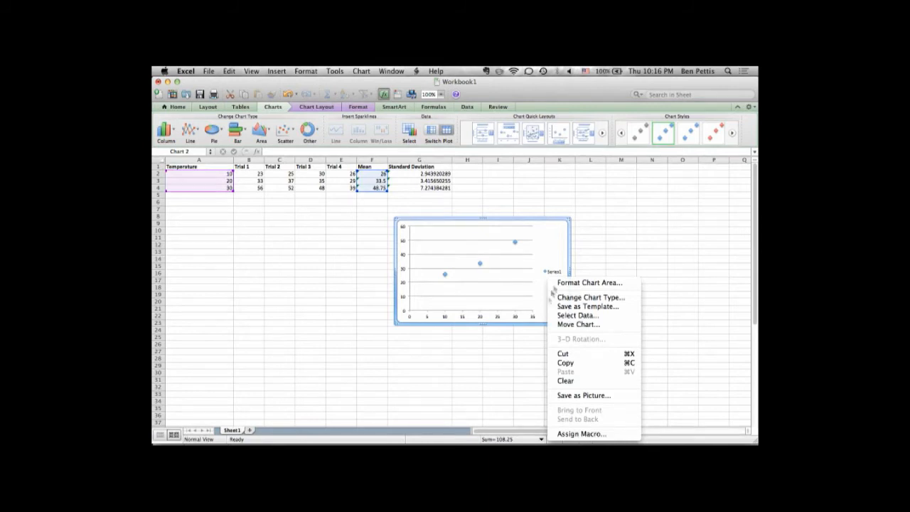
left_click(578, 325)
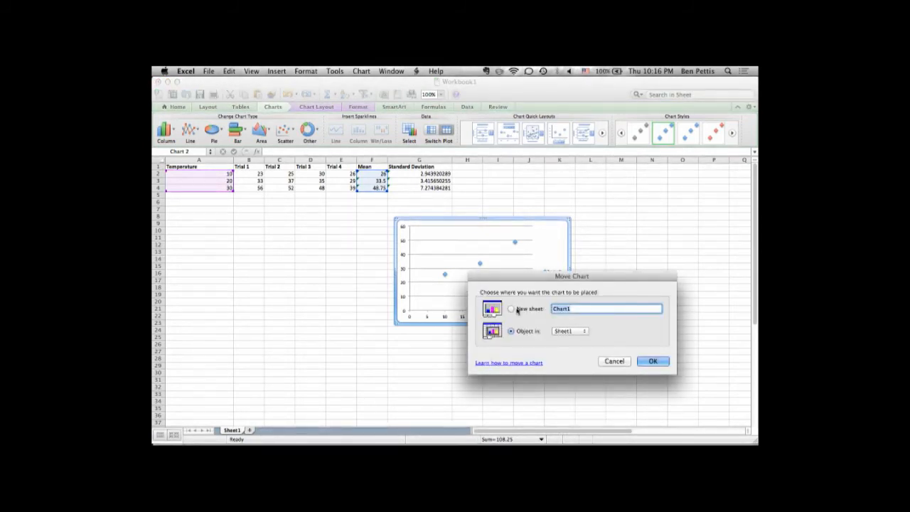
left_click(654, 361)
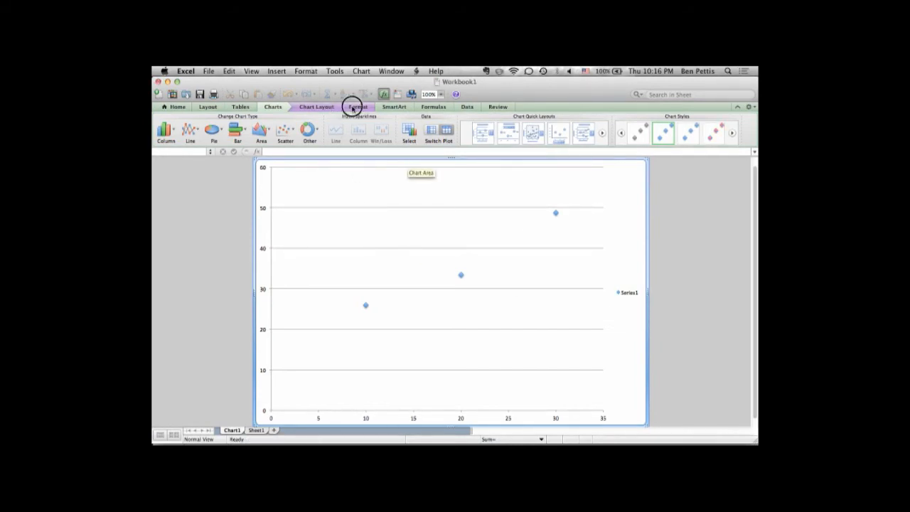
Add a chart title above the plot area and select it.
left_click(357, 107)
left_click(318, 107)
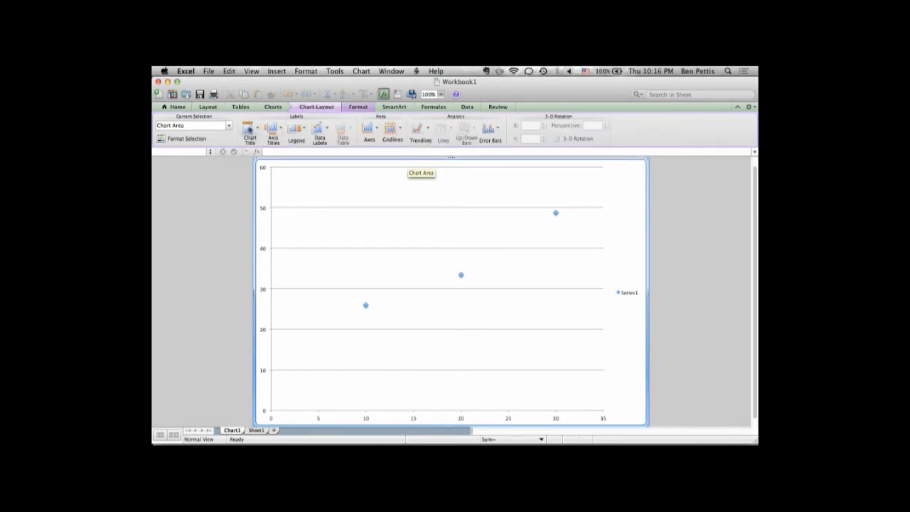
left_click(248, 130)
left_click(273, 165)
left_click(444, 172)
Add a horizontal axis title below the axis and delete the Series1 legend.
left_click(273, 130)
mouse_move(288, 144)
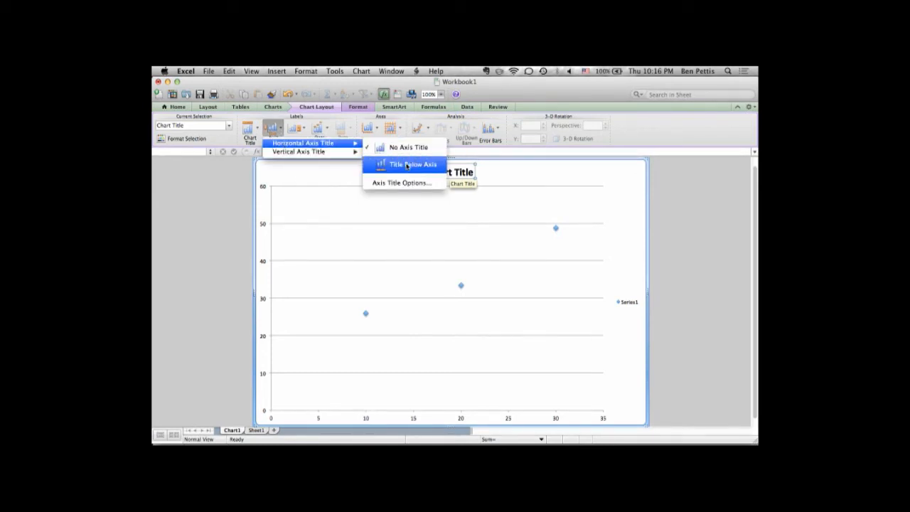
left_click(408, 164)
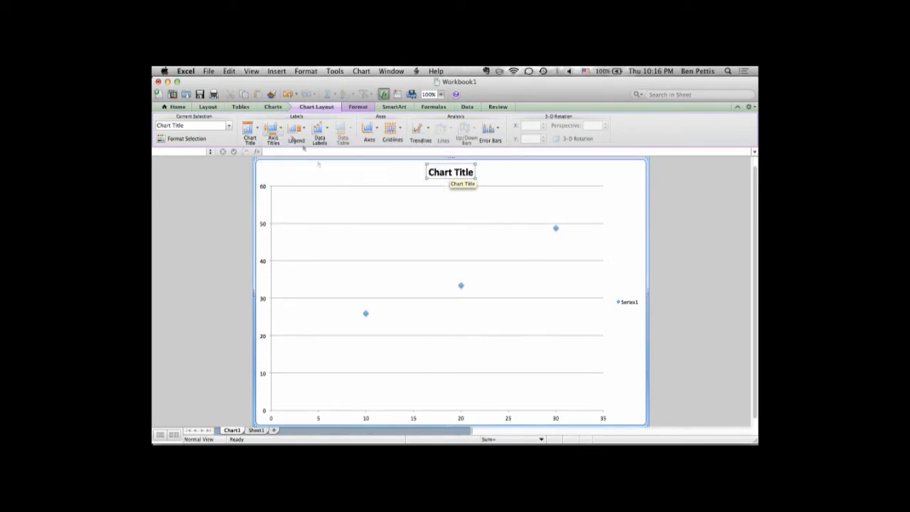
left_click(629, 303)
key("Delete")
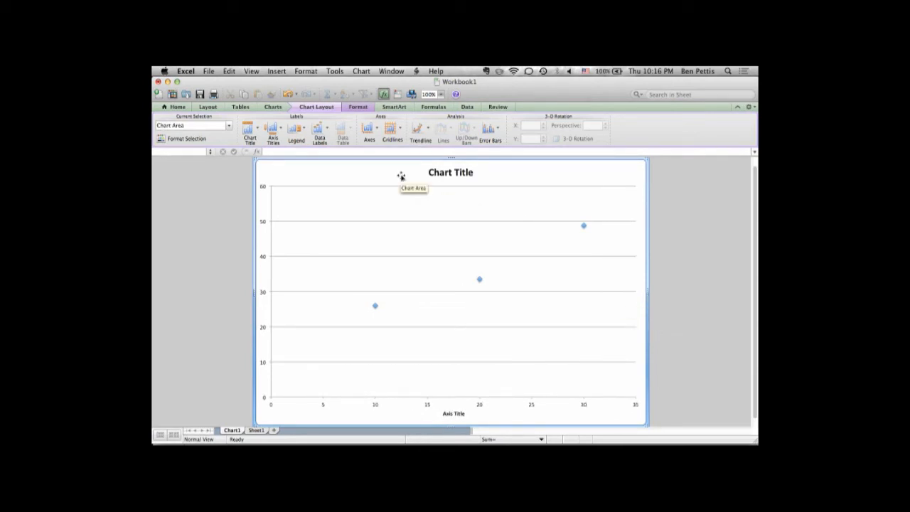
Add error bars with standard deviation to the scatter chart's data series.
left_click(479, 280)
left_click(495, 131)
left_click(495, 131)
left_click(495, 129)
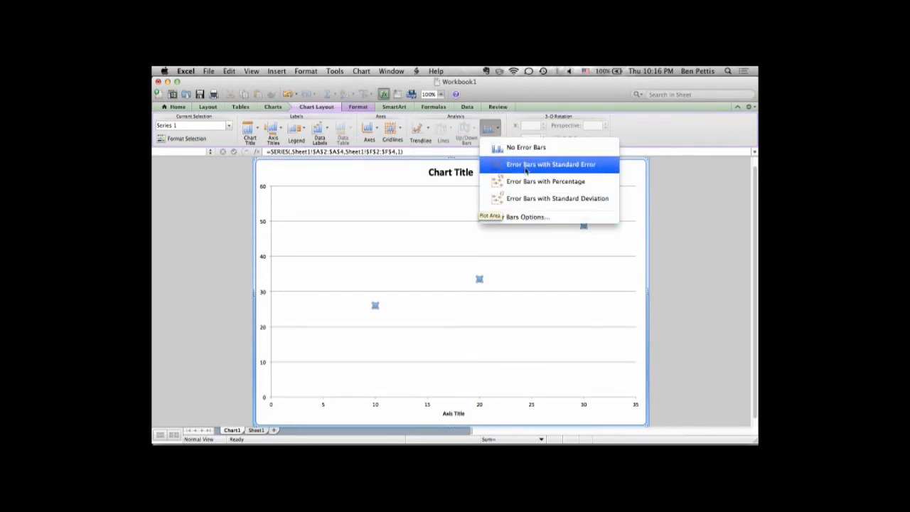
left_click(525, 200)
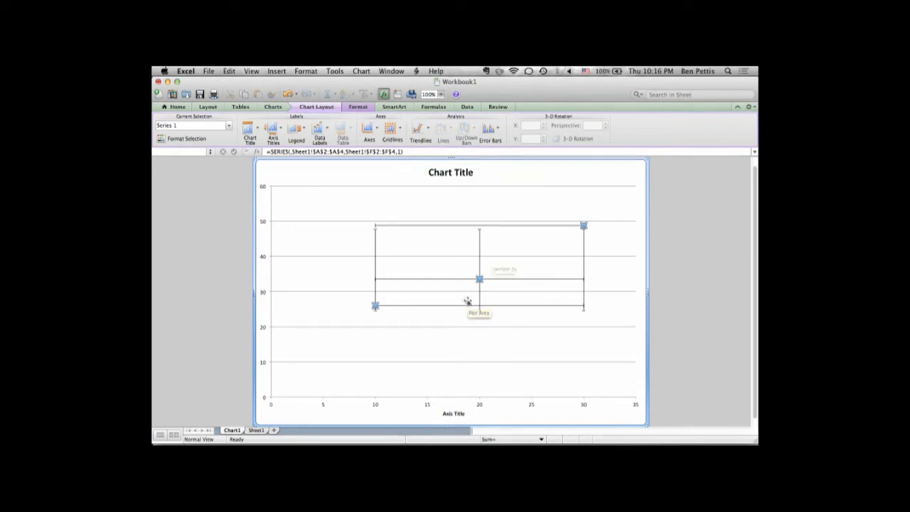
right_click(480, 288)
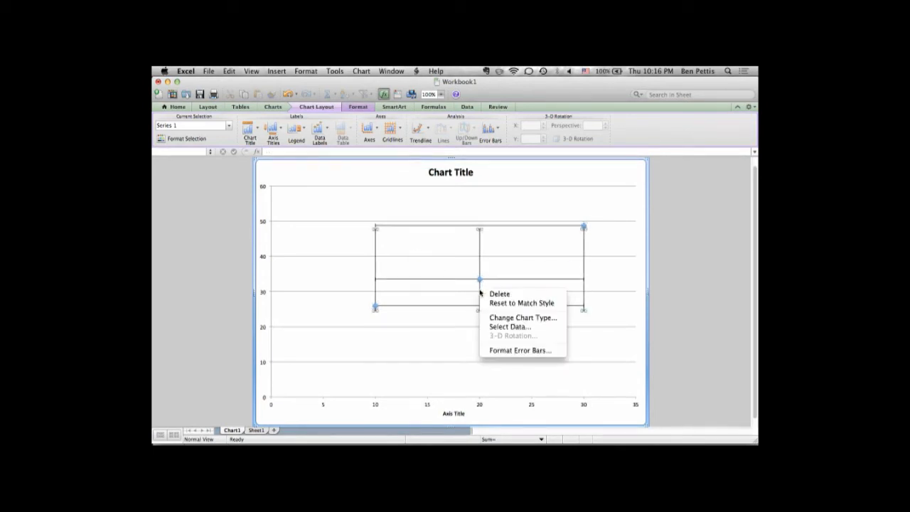
left_click(451, 272)
left_click(633, 304)
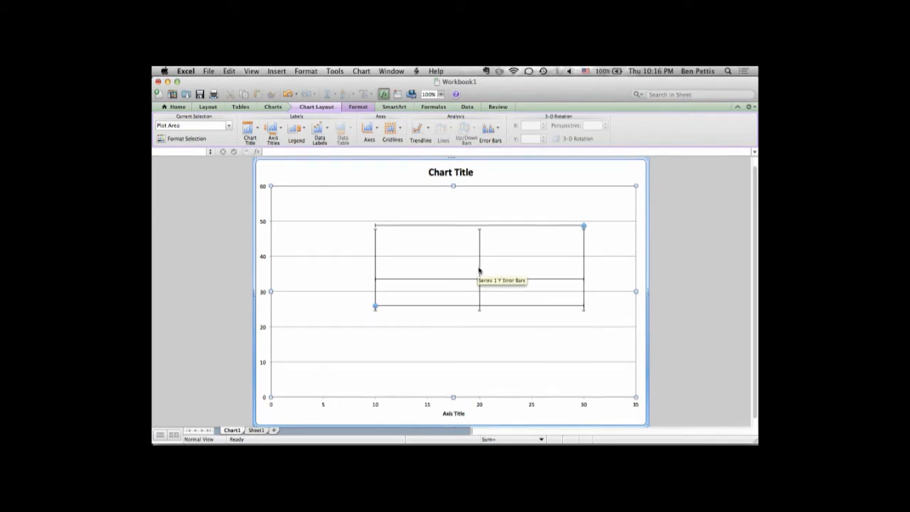
Change the error amount of the series' vertical error bars to Custom.
right_click(479, 270)
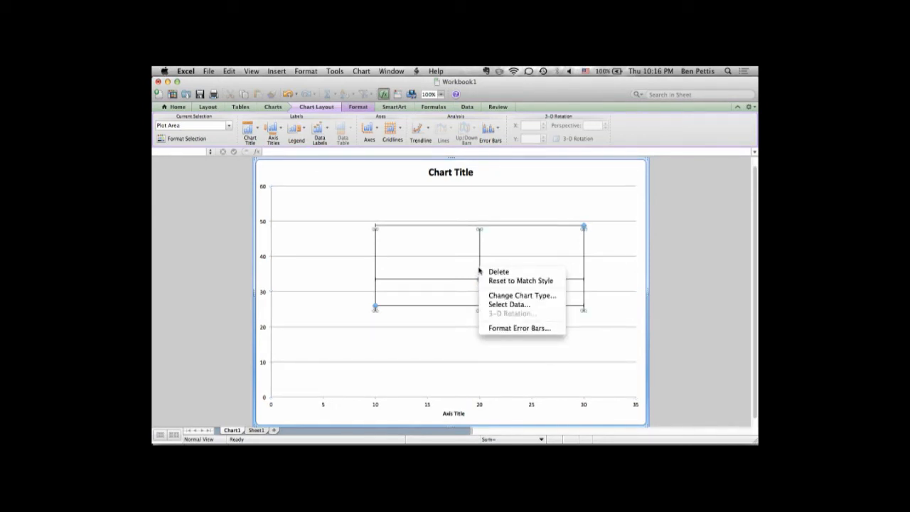
left_click(516, 329)
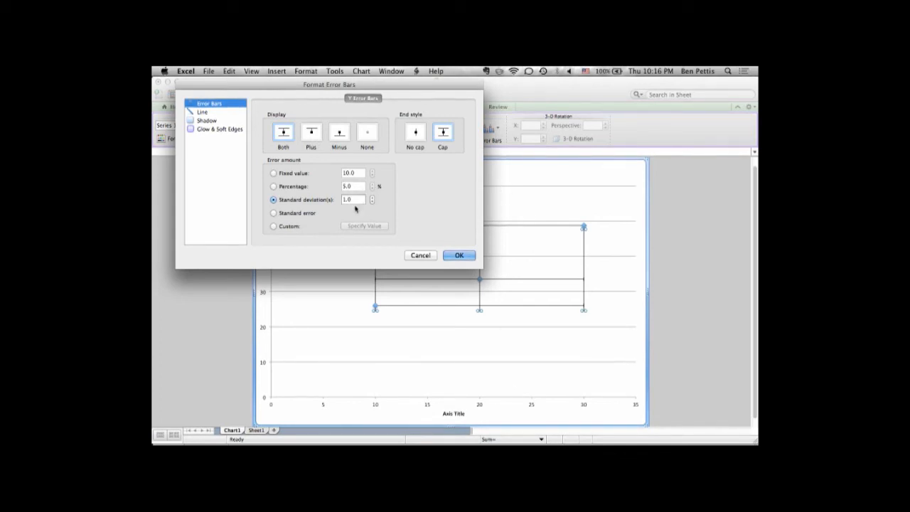
left_click(289, 227)
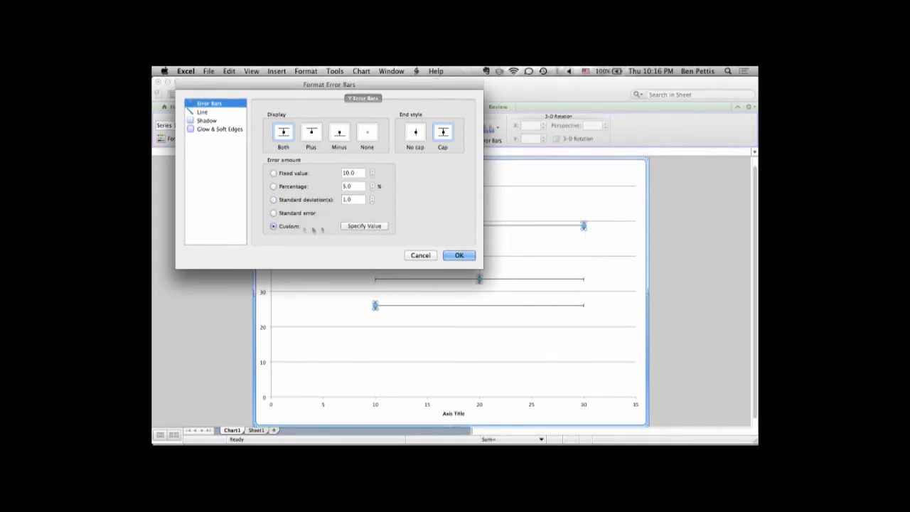
Set the custom positive error value to the standard deviations in Sheet1 G2:G4.
left_click(363, 226)
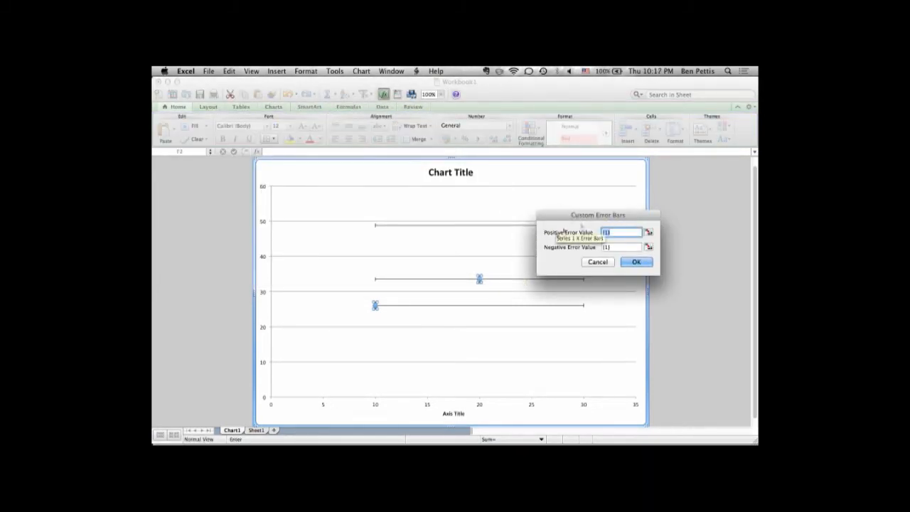
left_click(255, 430)
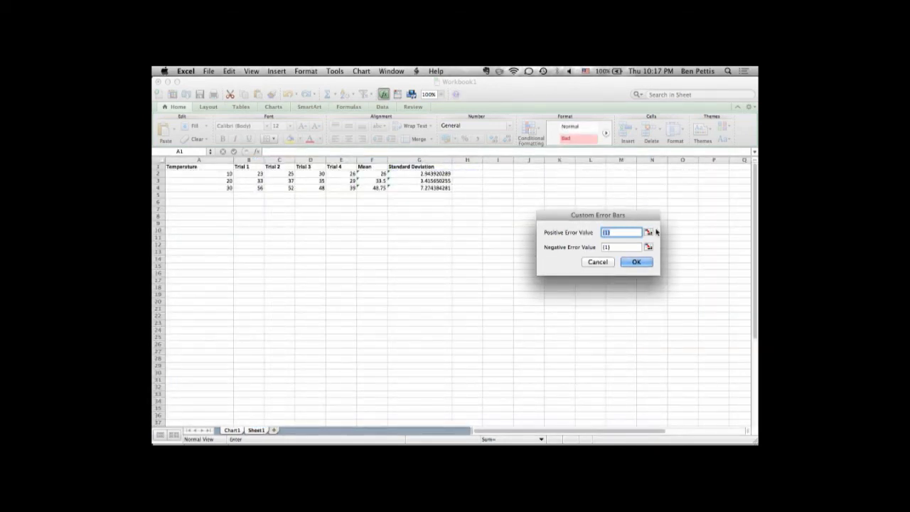
left_click(649, 233)
left_click_drag(435, 173, 436, 191)
key("Return")
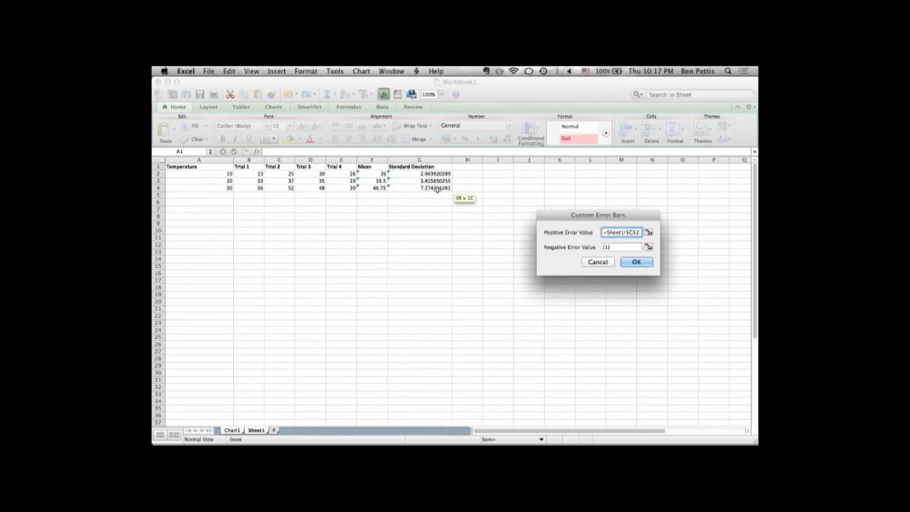
Set the custom negative error value to Sheet1 G2:G4 and apply the error bar formatting.
left_click(615, 246)
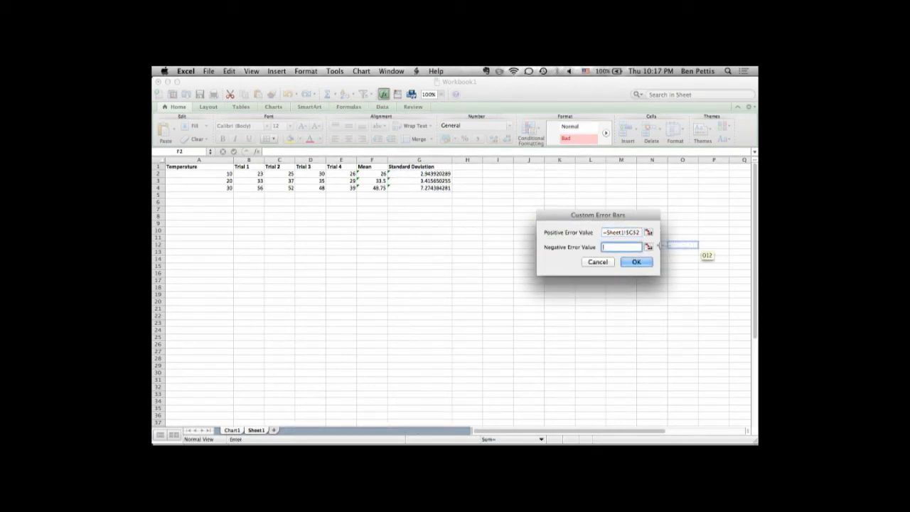
left_click(648, 247)
left_click_drag(431, 174, 431, 189)
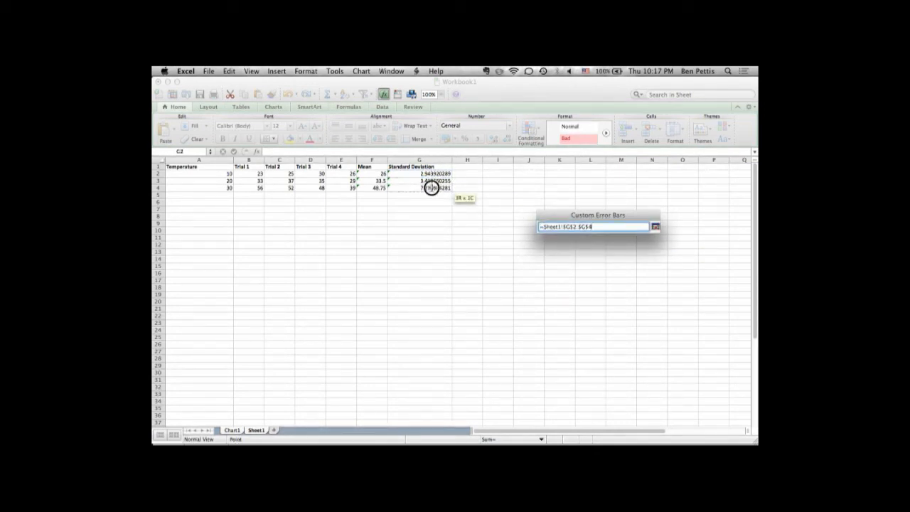
key("Return")
left_click(635, 262)
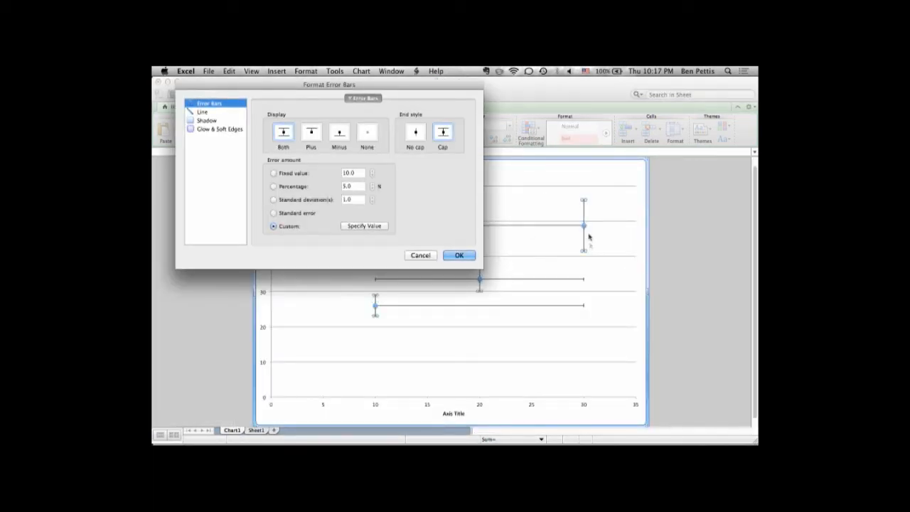
left_click(453, 257)
Delete the horizontal error bars from the chart.
left_click(481, 277)
key("Delete")
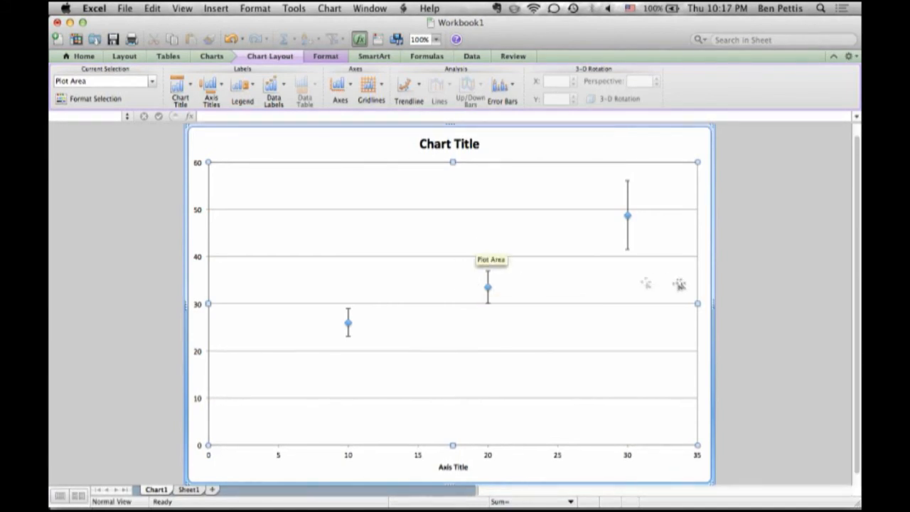
left_click(501, 85)
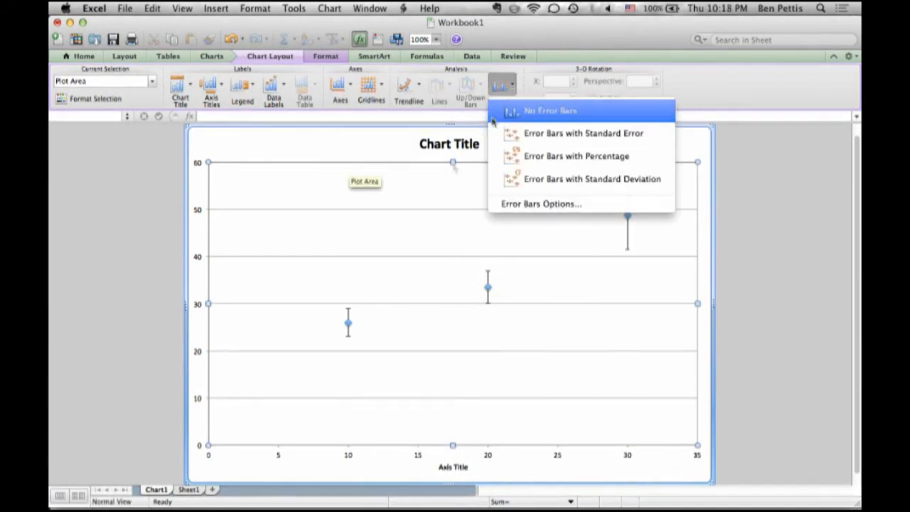
left_click(452, 292)
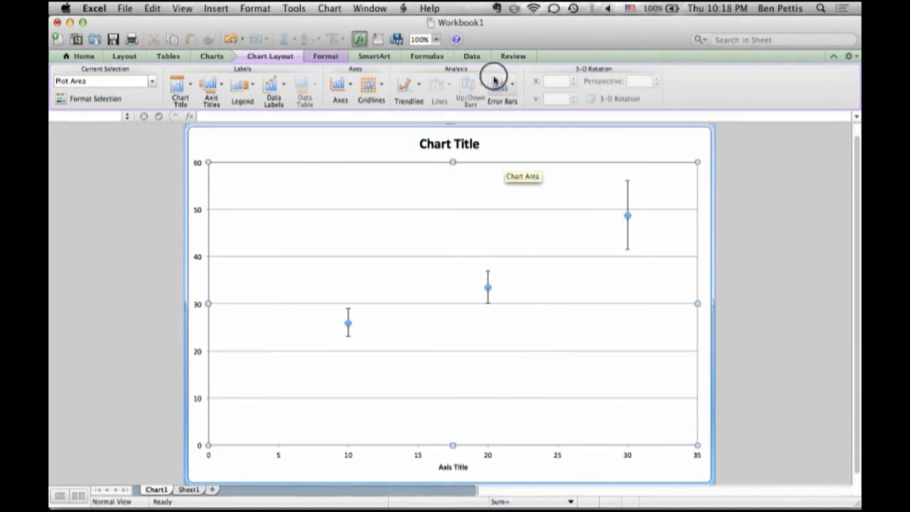
left_click(497, 81)
left_click(516, 84)
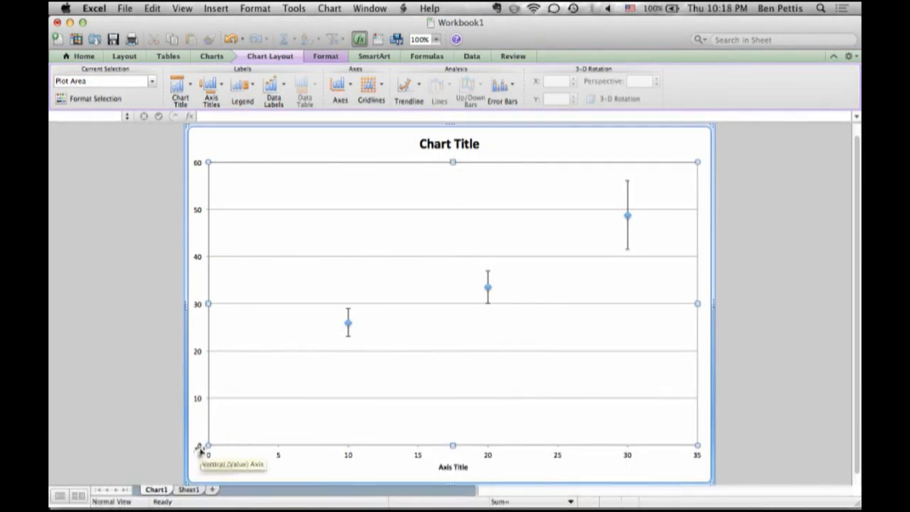
left_click(186, 490)
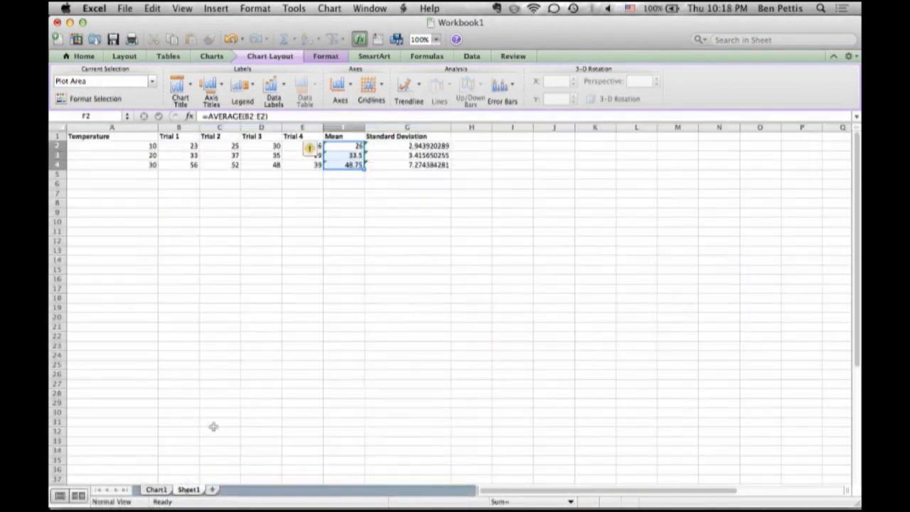
left_click(179, 183)
left_click(137, 183)
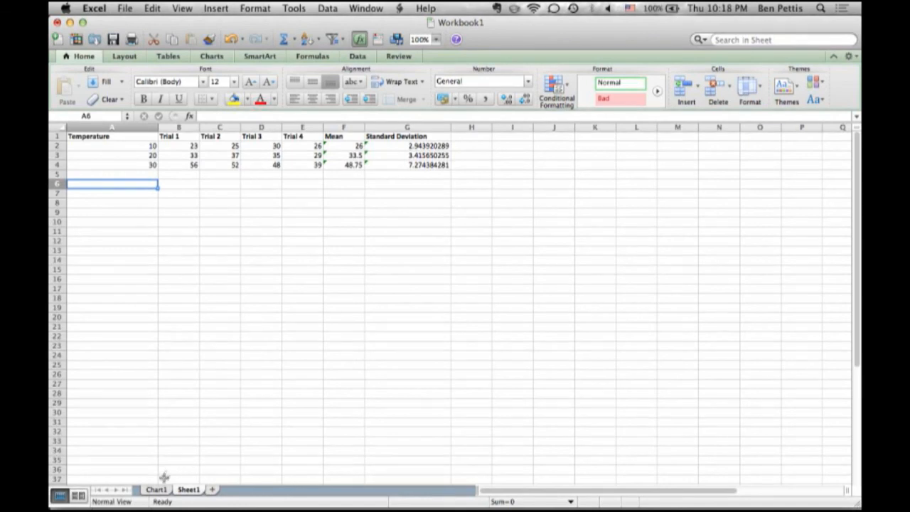
left_click(157, 490)
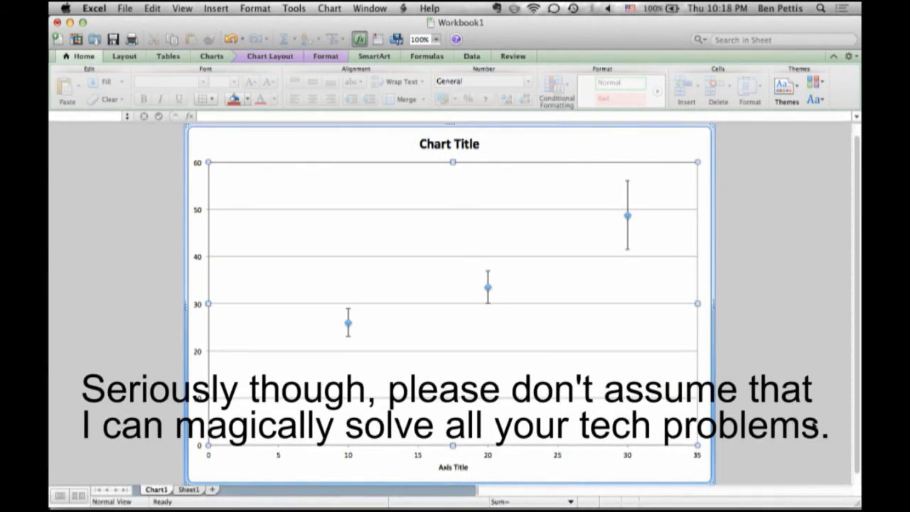
left_click(761, 492)
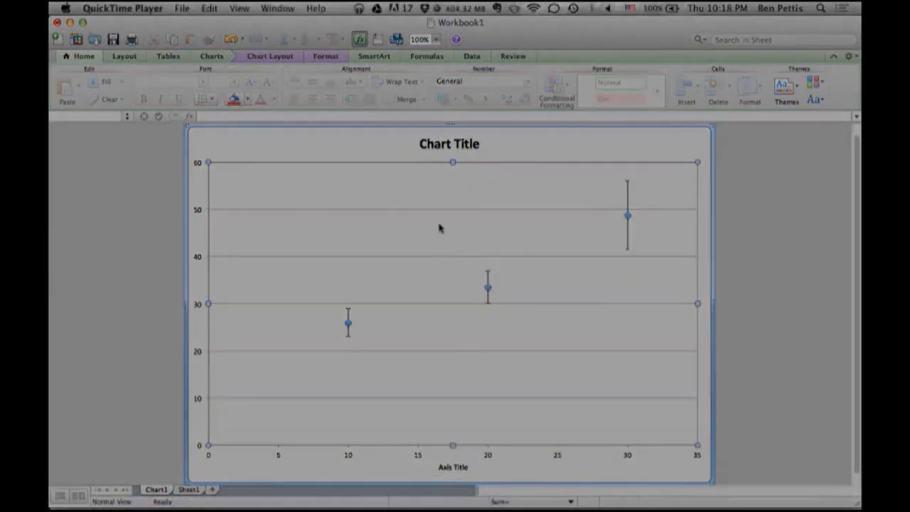